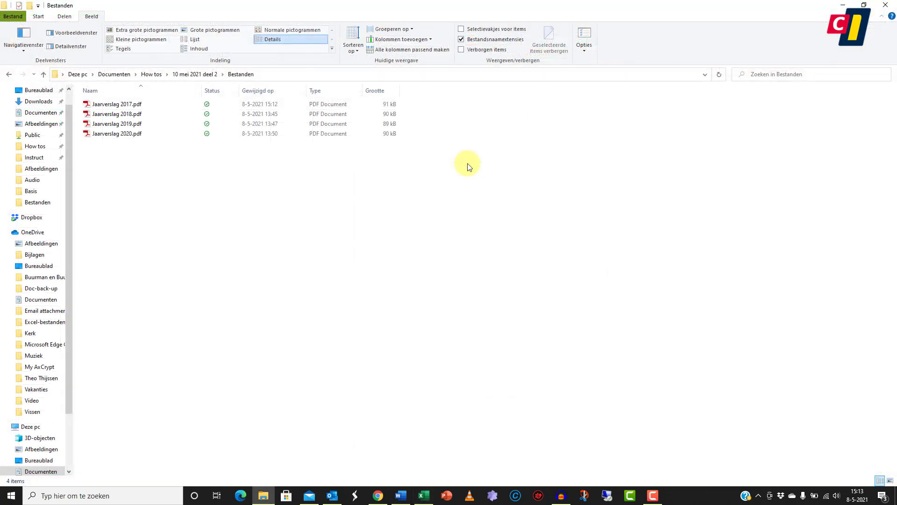
- View the 2017 annual report PDF, then list Excel's Gegevens ophalen > Uit bestand sources
double_click(180, 104)
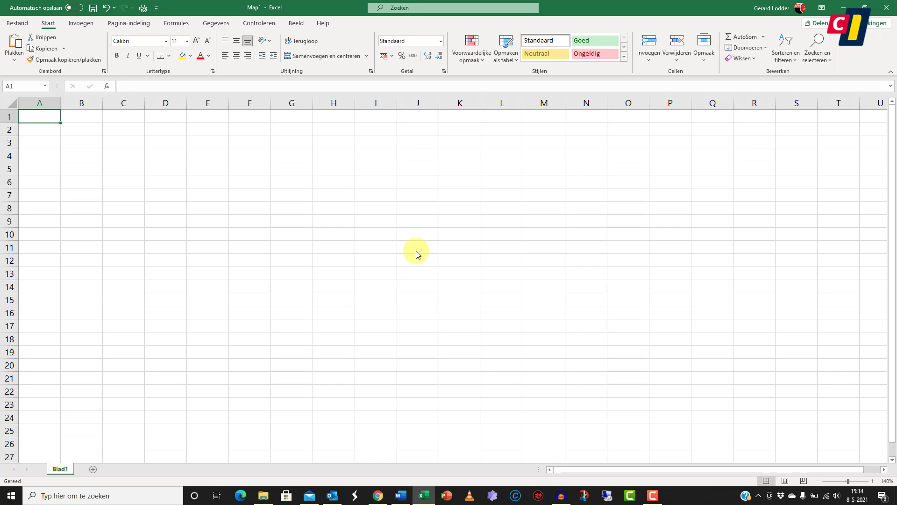
left_click(216, 24)
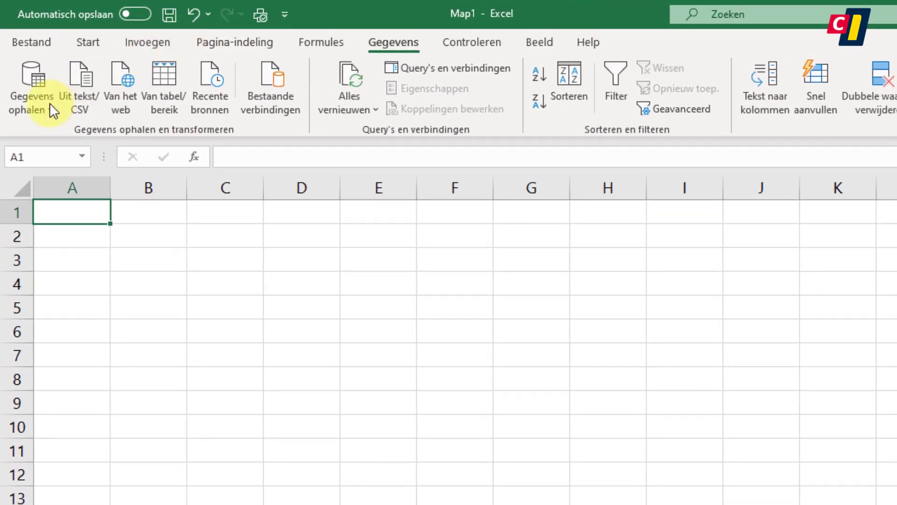
left_click(40, 106)
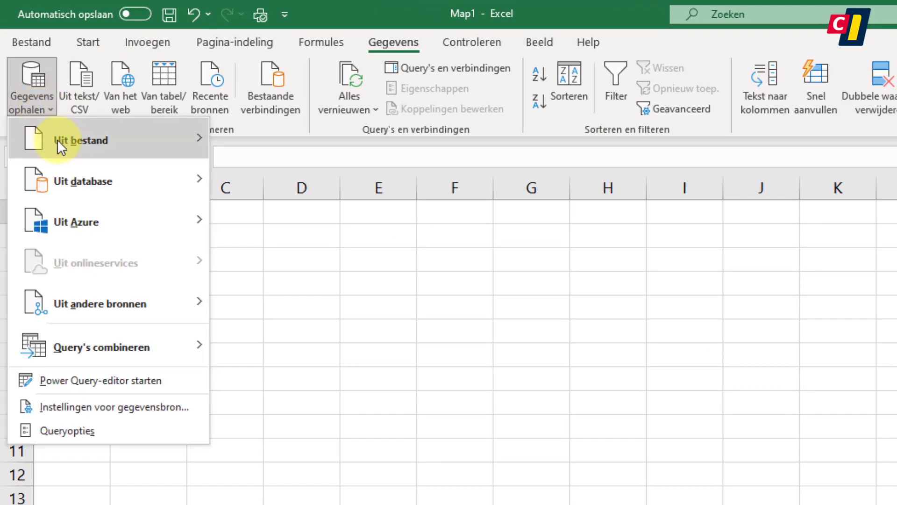
mouse_move(80, 140)
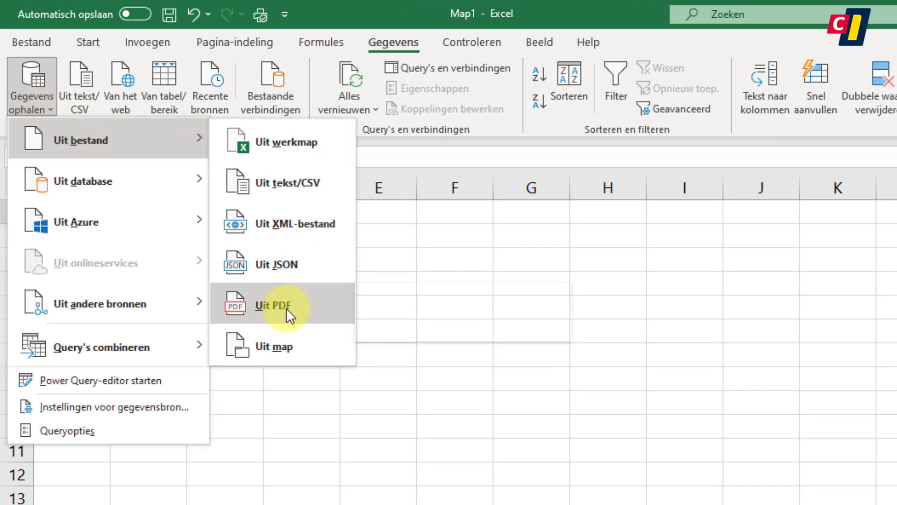
- Import data Uit PDF, choosing Jaarverslag 2017.pdf from the annual reports folder
left_click(286, 308)
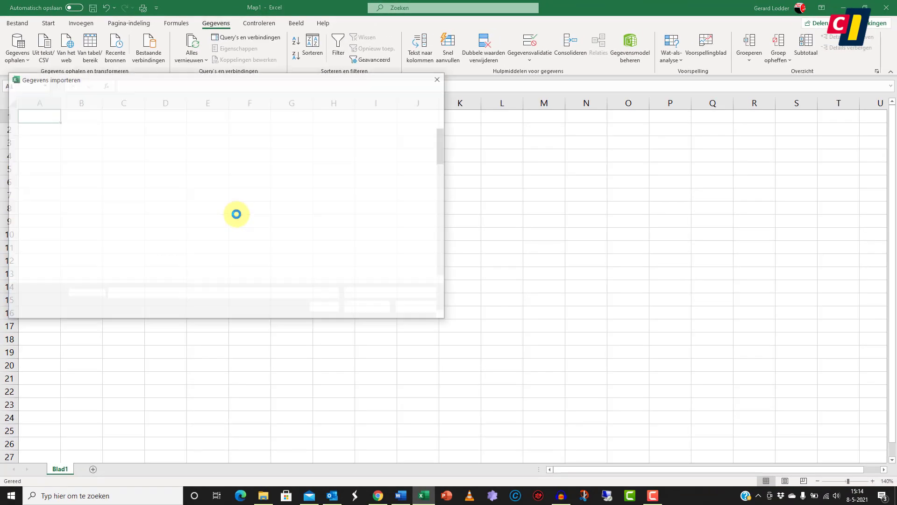
double_click(150, 139)
left_click(155, 139)
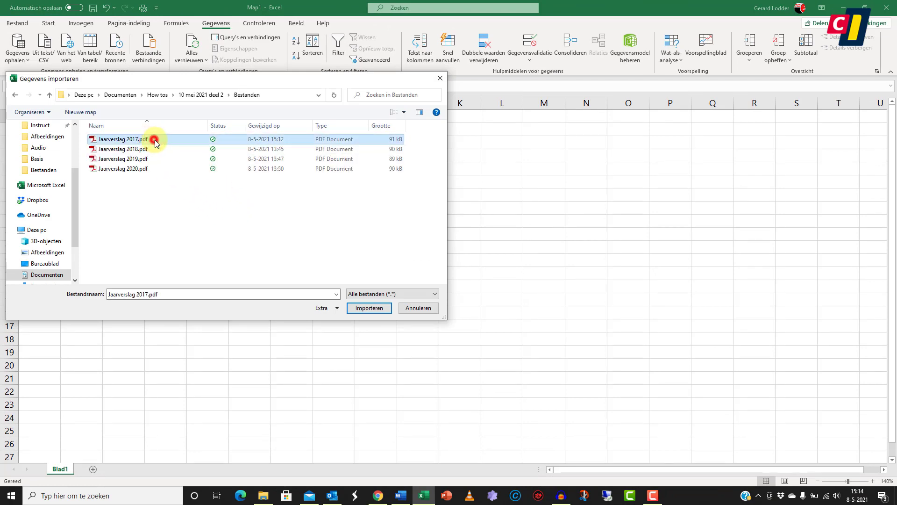
left_click(360, 309)
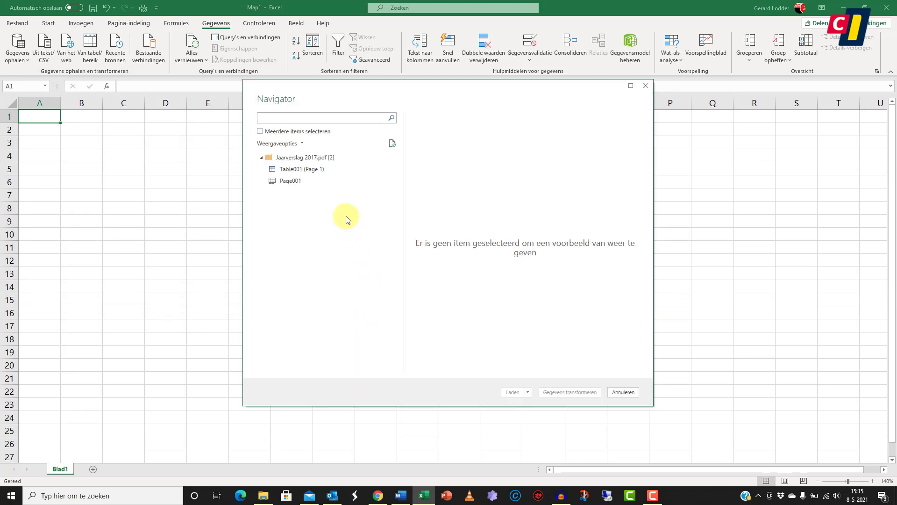
- Preview Table001 (Page 1) and Page001 in the Navigator, then load Table001 (Page 1)
left_click(332, 159)
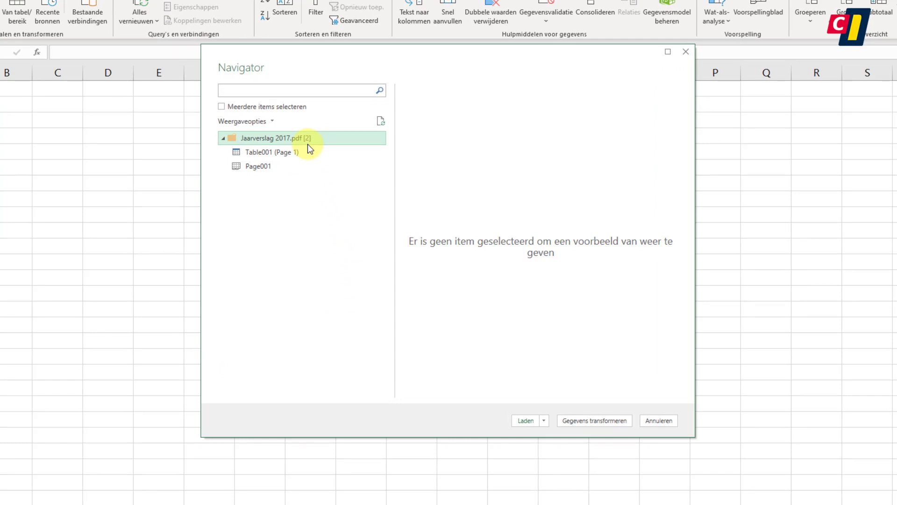
left_click(305, 151)
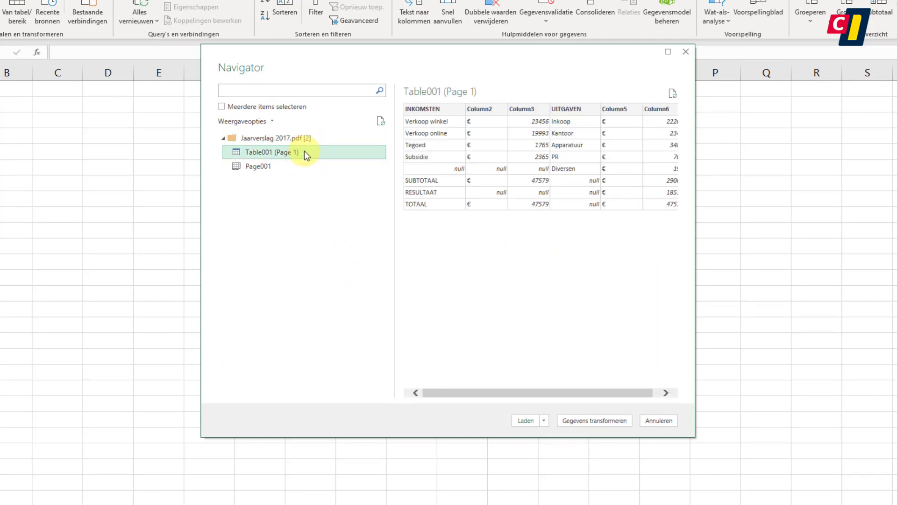
left_click(293, 166)
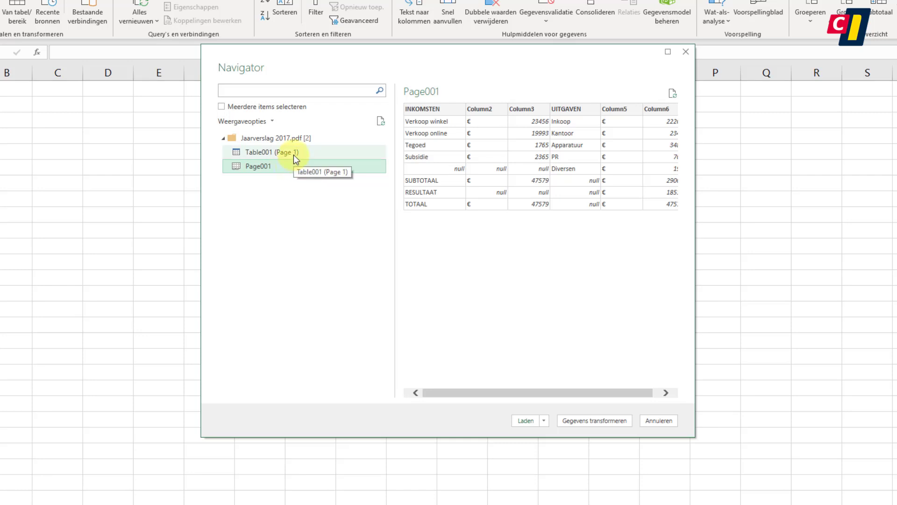
left_click(293, 155)
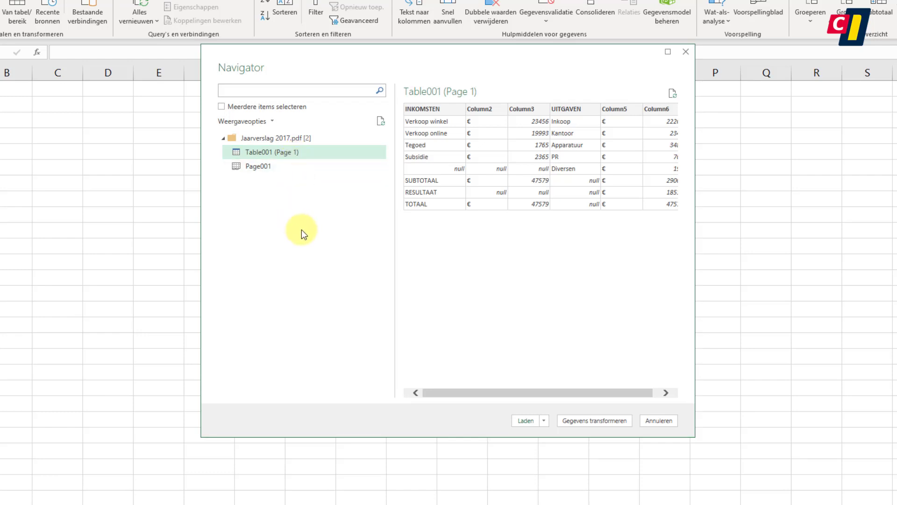
left_click(524, 421)
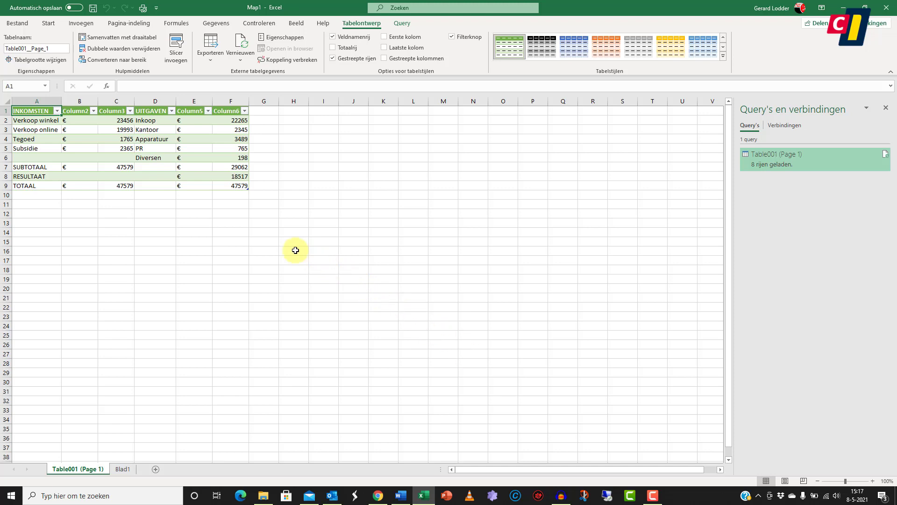
- Check the income and expense totals in cells C7, C9, F9 and F7
left_click(126, 167)
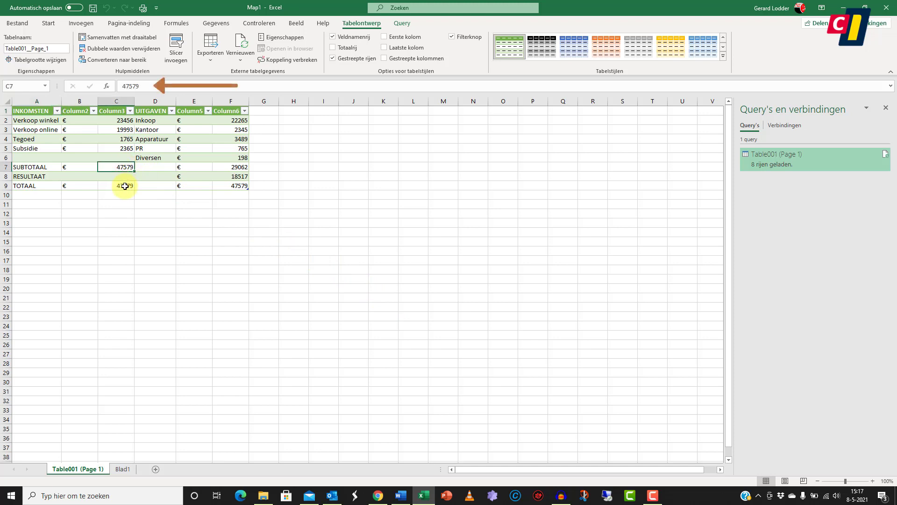
left_click(125, 186)
left_click(228, 191)
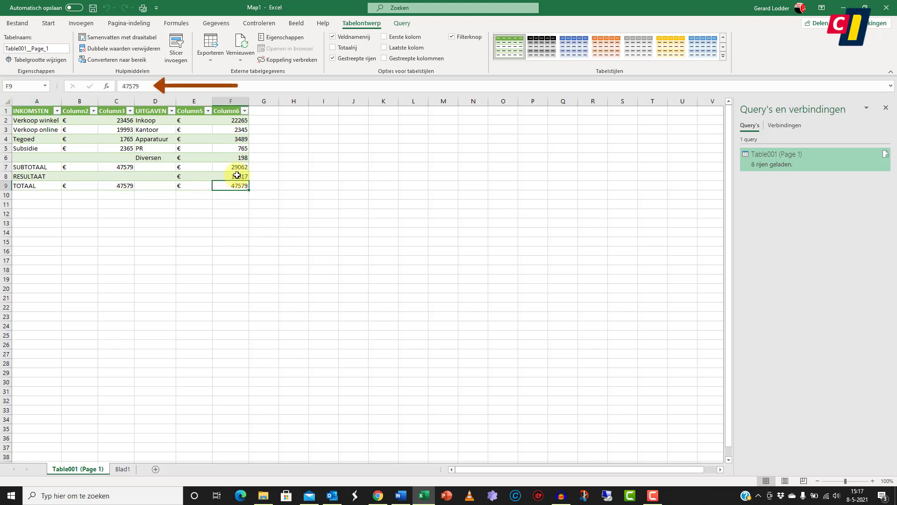
left_click(241, 166)
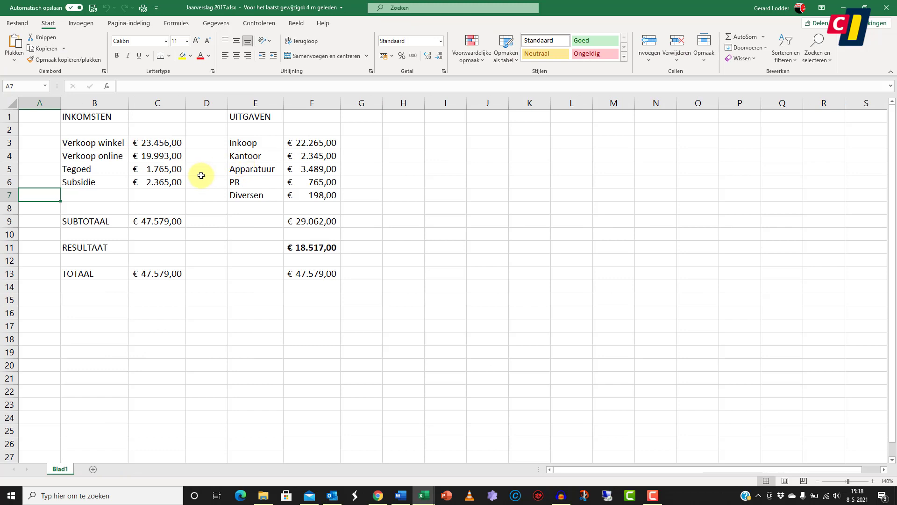
- Change the Subsidie amount in C6 to 100
left_click(170, 183)
type("100")
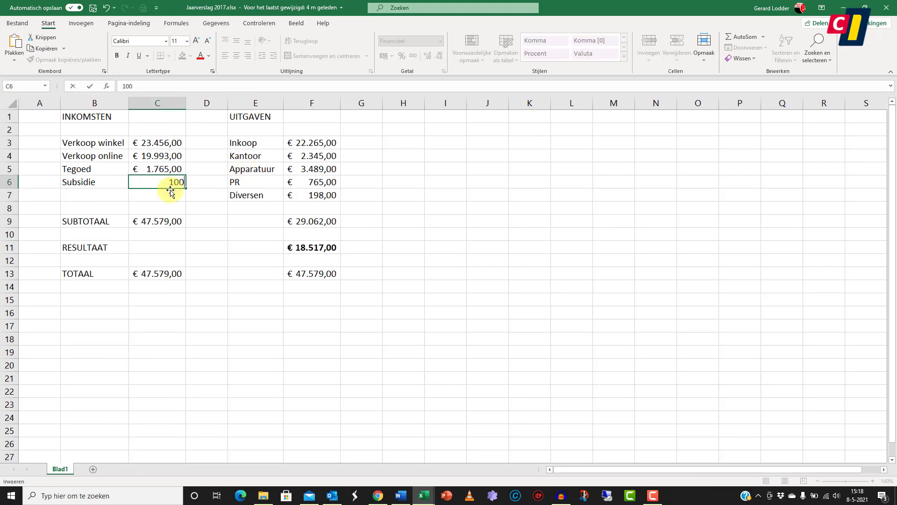
key("Return")
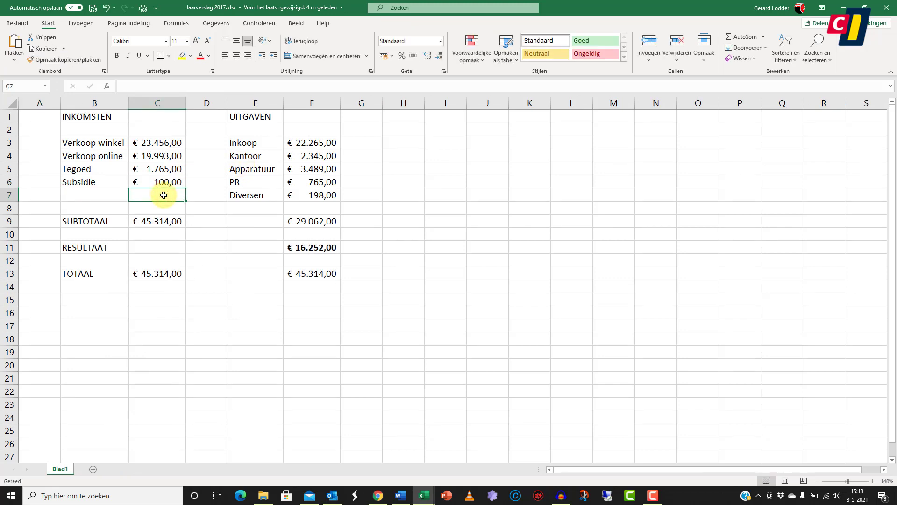
- Export the workbook as PDF, replacing the existing Jaarverslag 2017.pdf
left_click(18, 23)
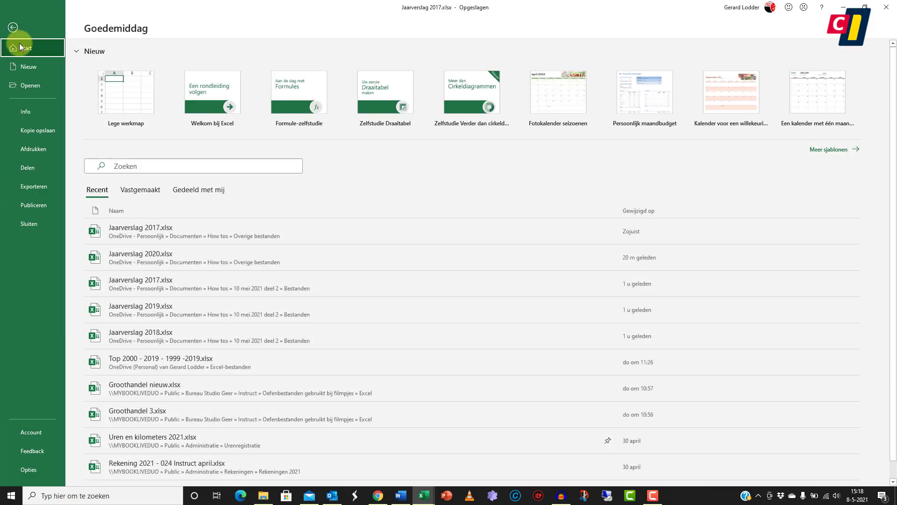
left_click(34, 186)
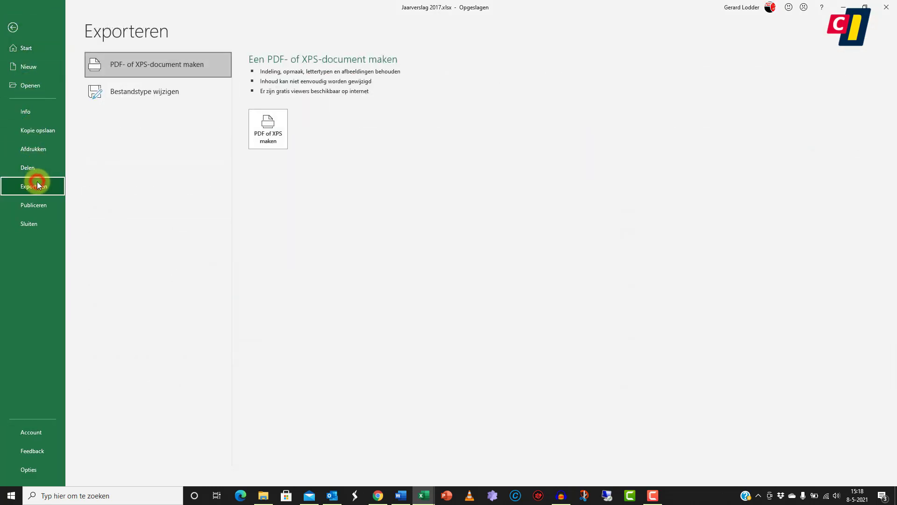
left_click(260, 140)
left_click(142, 72)
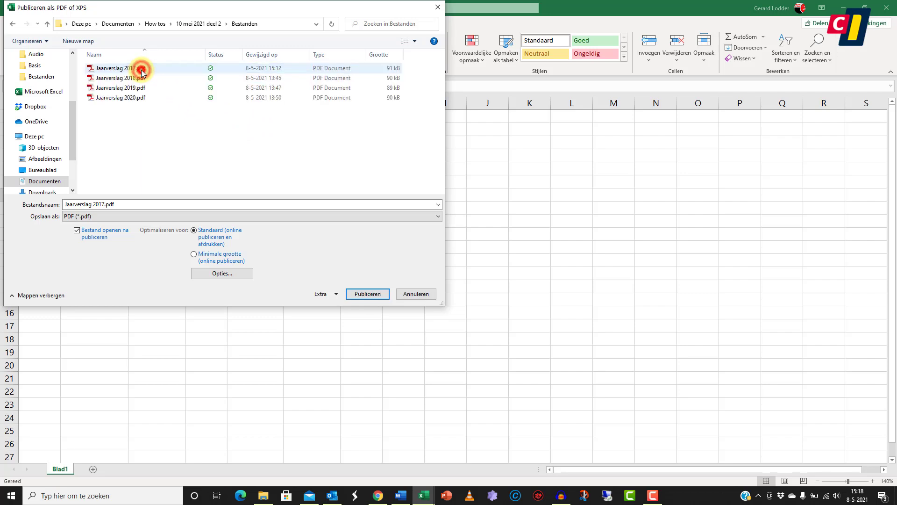
left_click(360, 293)
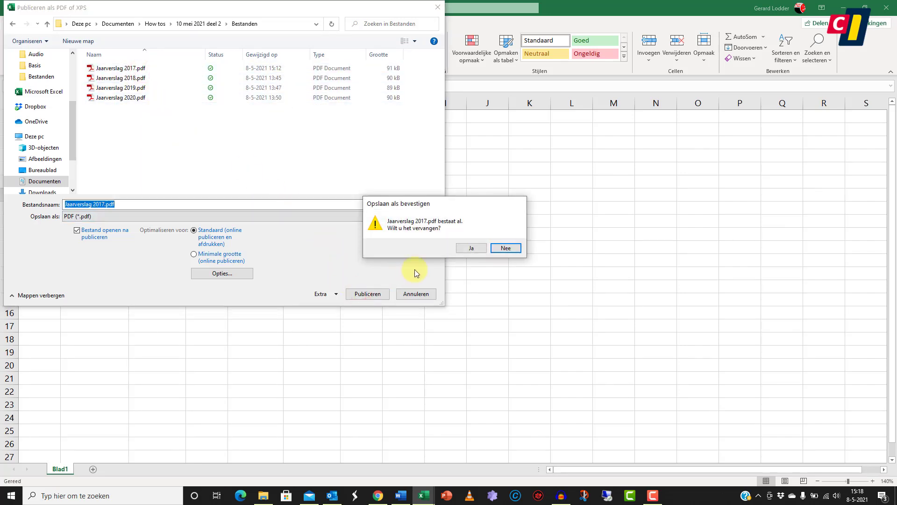
left_click(471, 248)
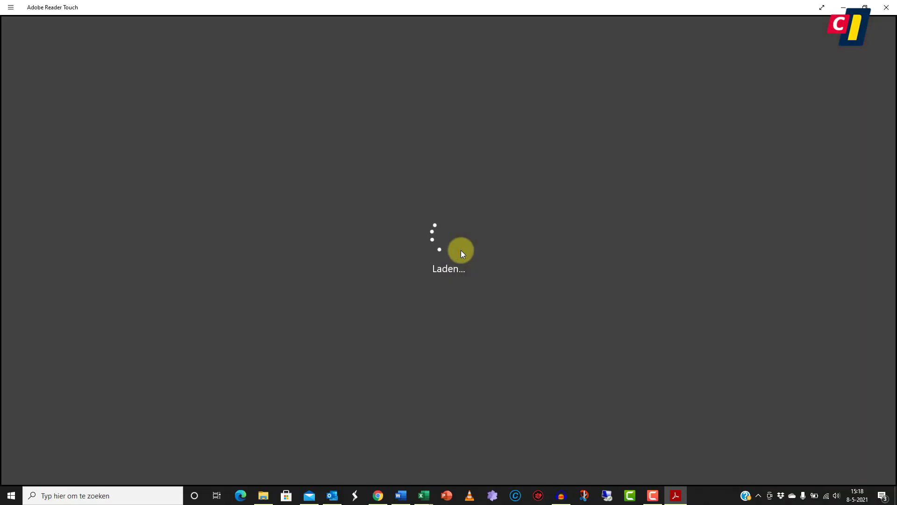
- Close Adobe Reader Touch with Alt+F4 to return to the Map1 workbook
key("alt+F4")
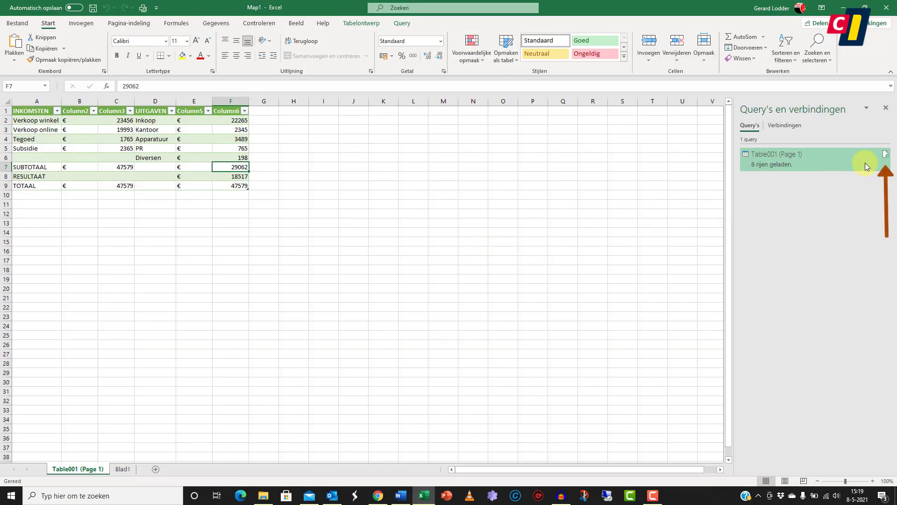
mouse_move(884, 156)
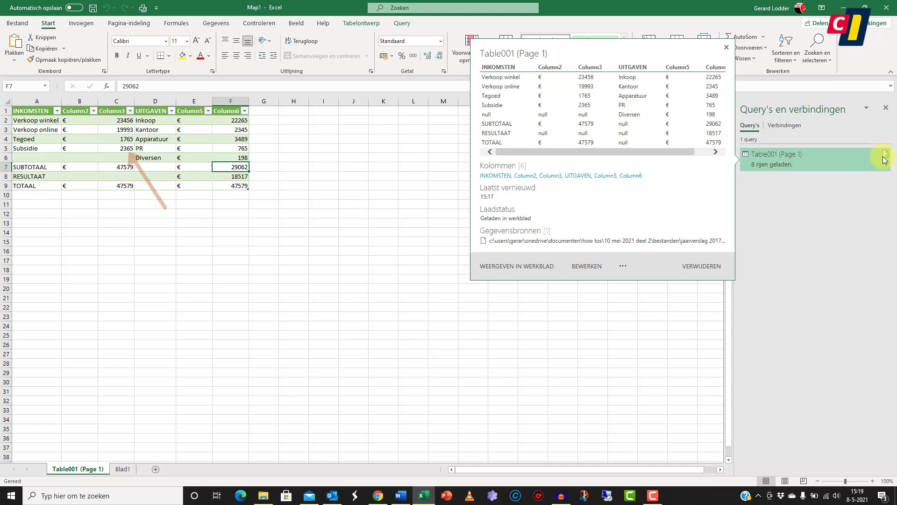
- Refresh the Table001 (Page 1) query so Subsidie shows 100 and totals 45314
left_click(884, 157)
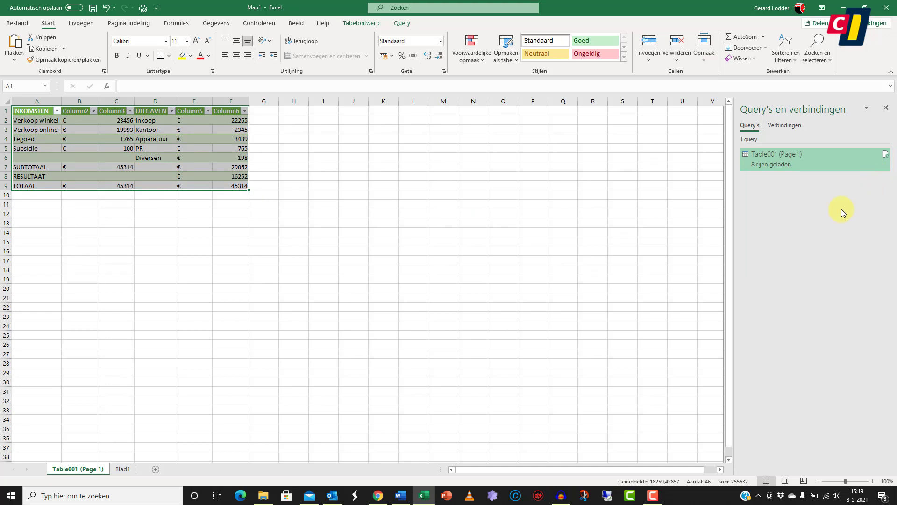
- In Table001 (Page 1) query properties, enable refresh every 30 minutes and on file open
right_click(834, 160)
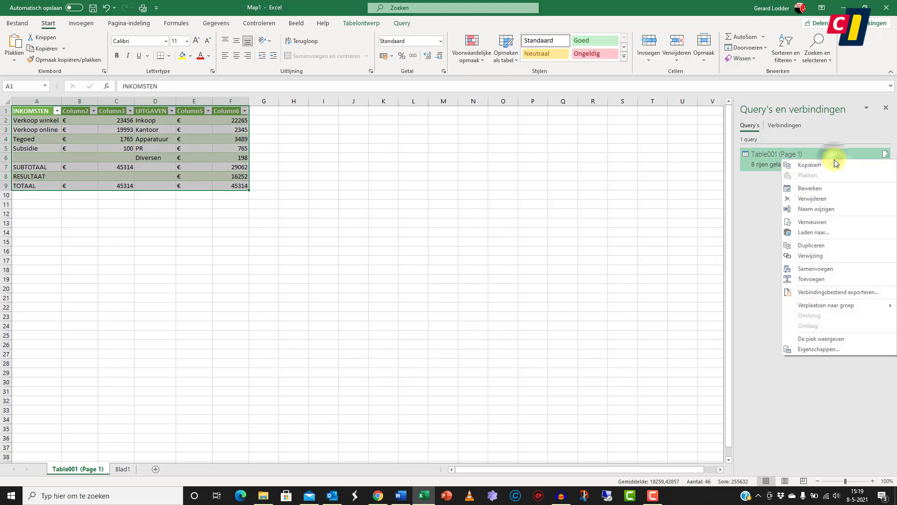
left_click(824, 349)
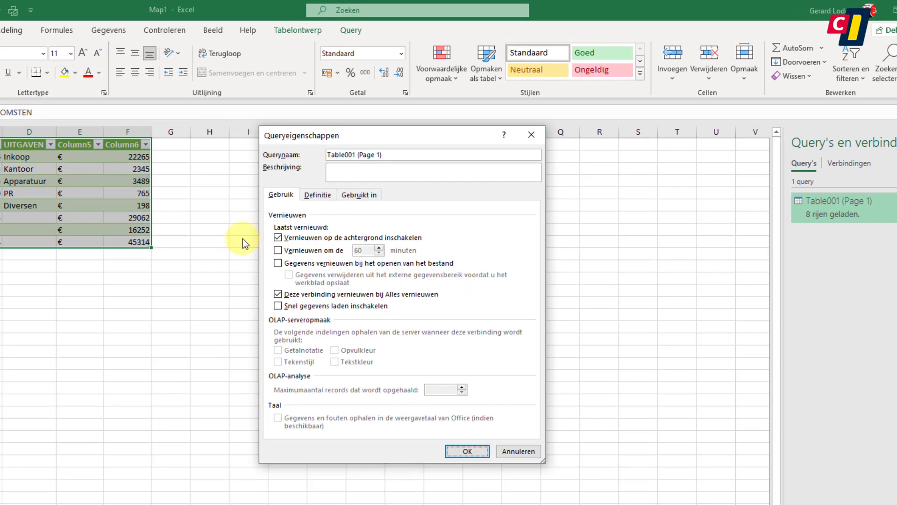
left_click(276, 250)
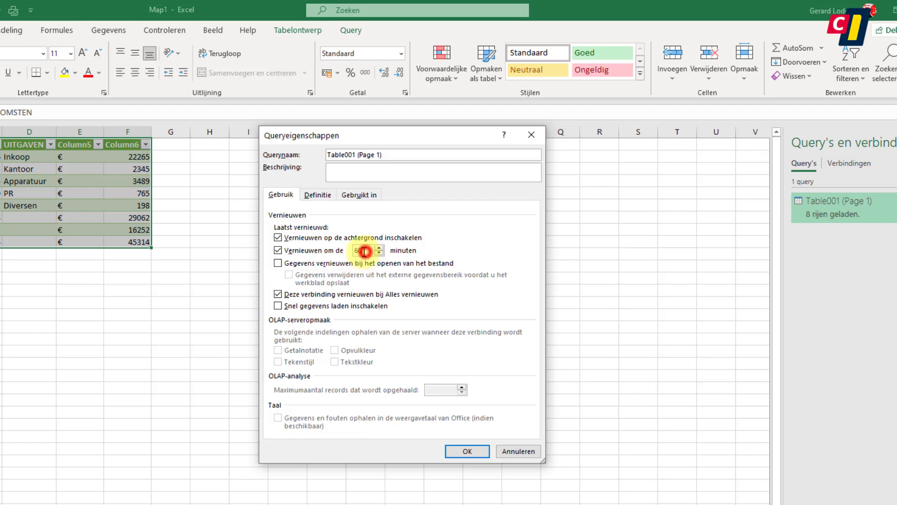
type("3")
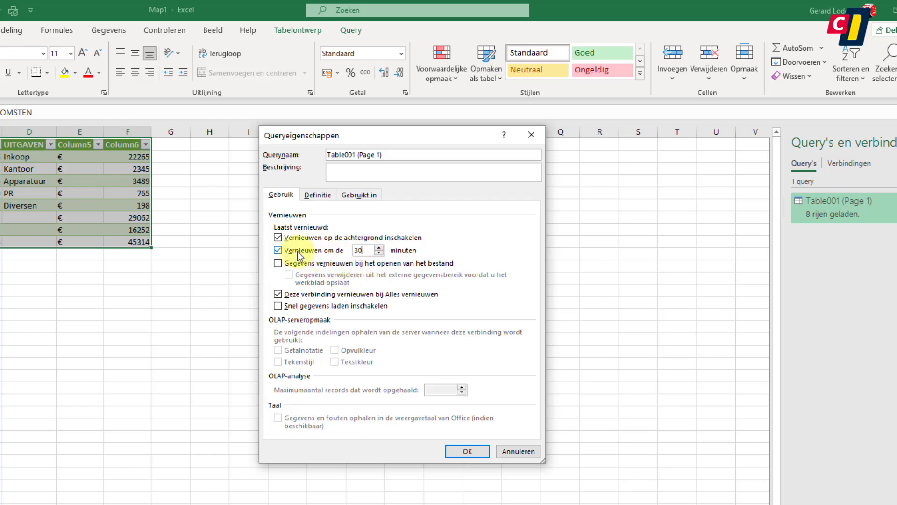
left_click(277, 263)
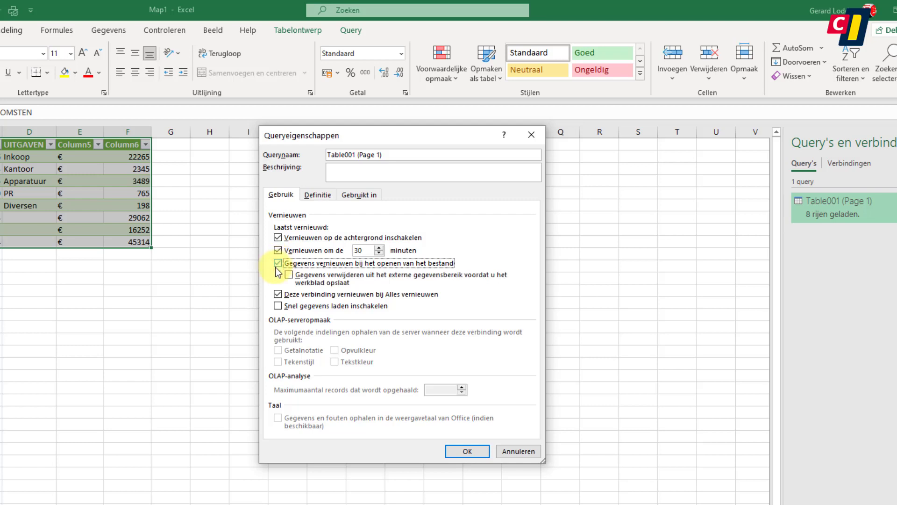